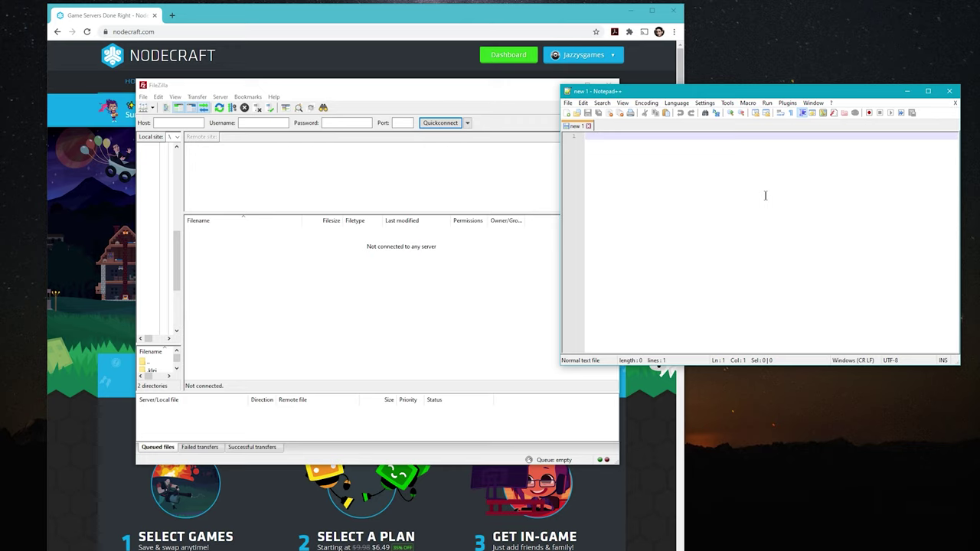
Set the new Notepad++ document's language to Lua from the Language menu.
{"action": "left_click", "coordinate": [676, 104]}
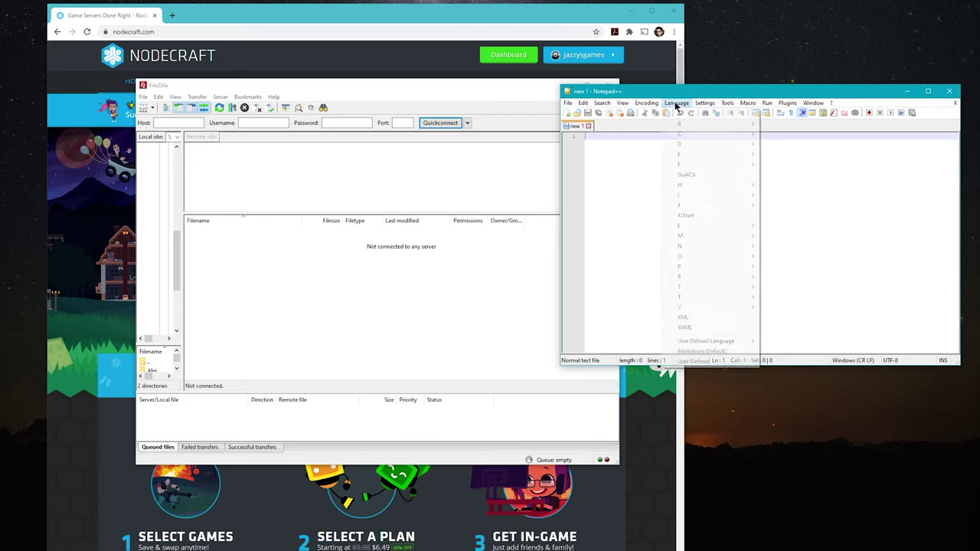
{"action": "mouse_move", "coordinate": [716, 225]}
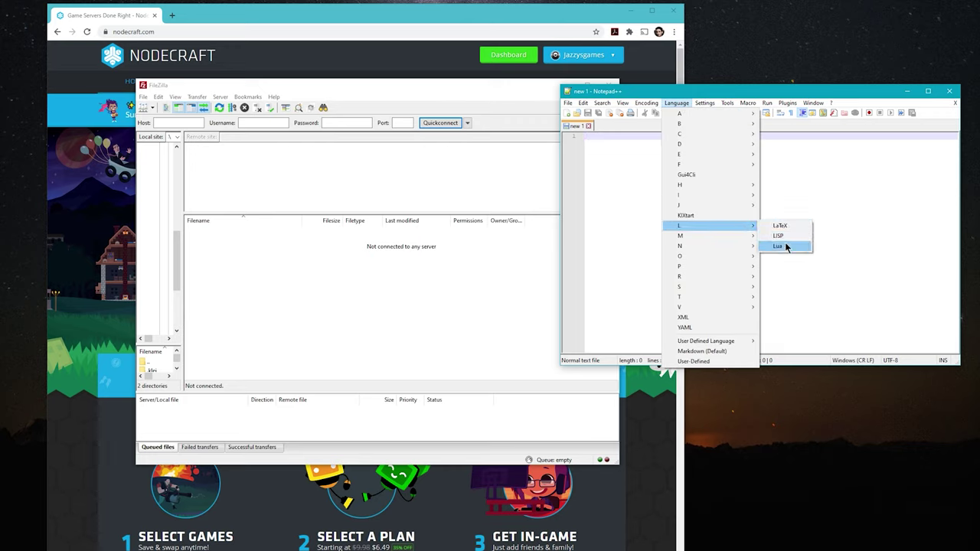
{"action": "left_click", "coordinate": [785, 245]}
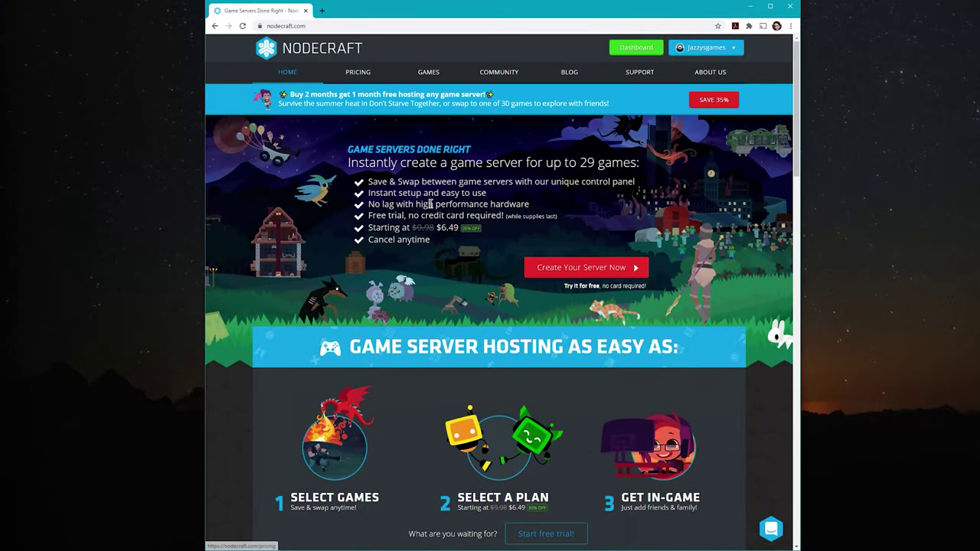
{"action": "left_click", "coordinate": [358, 72]}
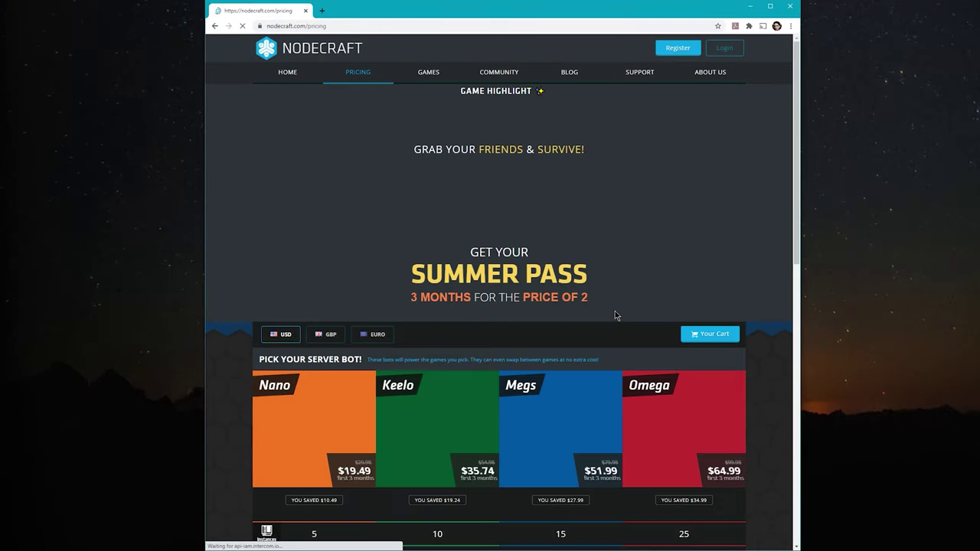
{"action": "scroll", "coordinate": [592, 276], "scroll_direction": "down", "scroll_amount": 6}
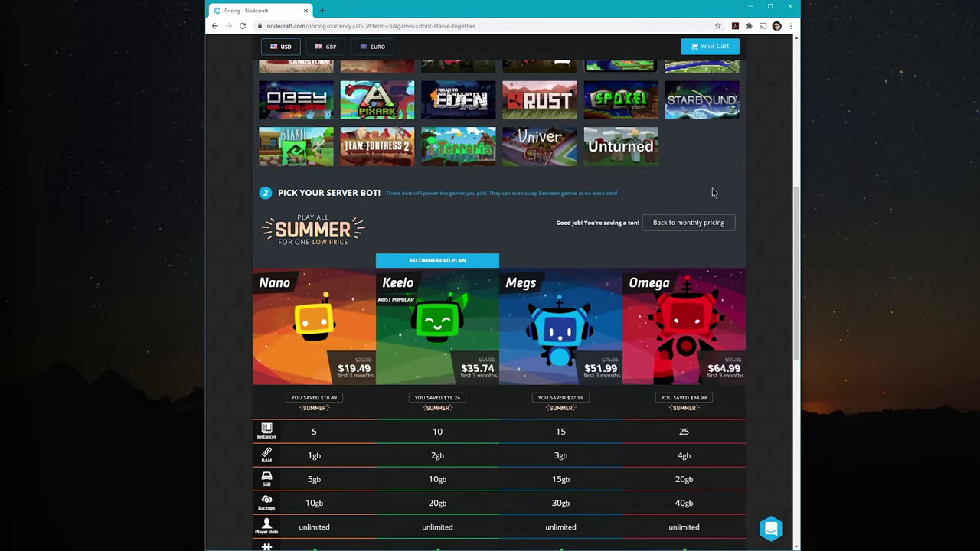
{"action": "scroll", "coordinate": [769, 218], "scroll_direction": "down", "scroll_amount": 2}
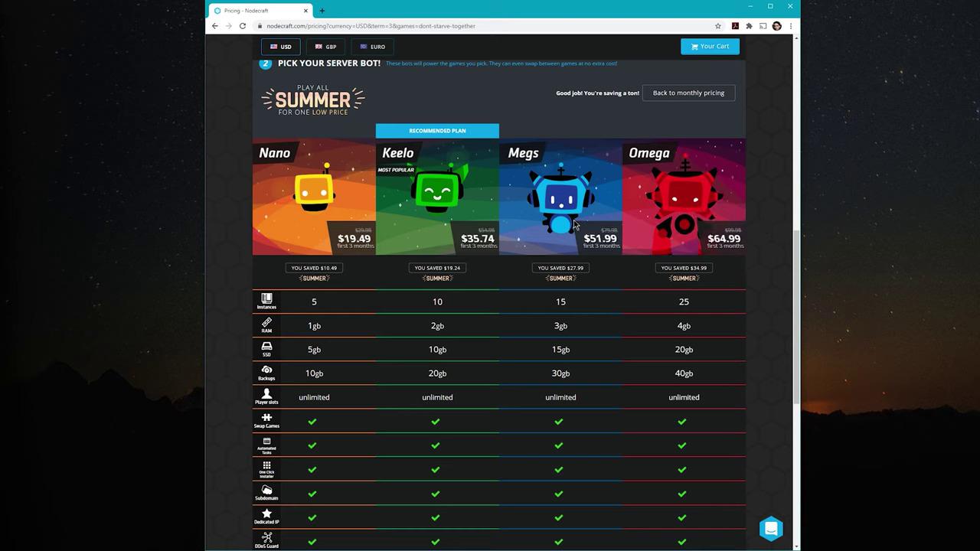
{"action": "left_click_drag", "start_coordinate": [445, 303], "coordinate": [428, 304]}
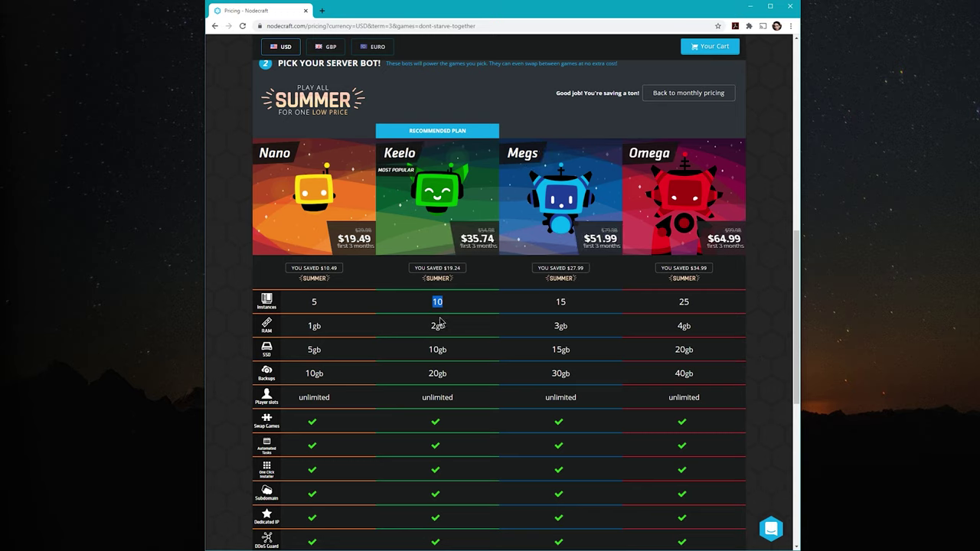
{"action": "scroll", "coordinate": [755, 334], "scroll_direction": "up", "scroll_amount": 4}
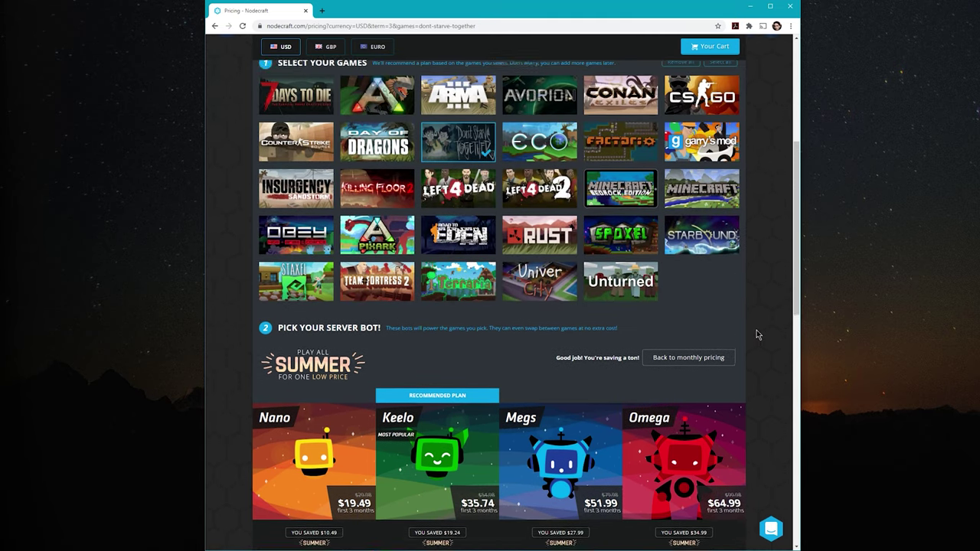
{"action": "scroll", "coordinate": [309, 221], "scroll_direction": "up", "scroll_amount": 1}
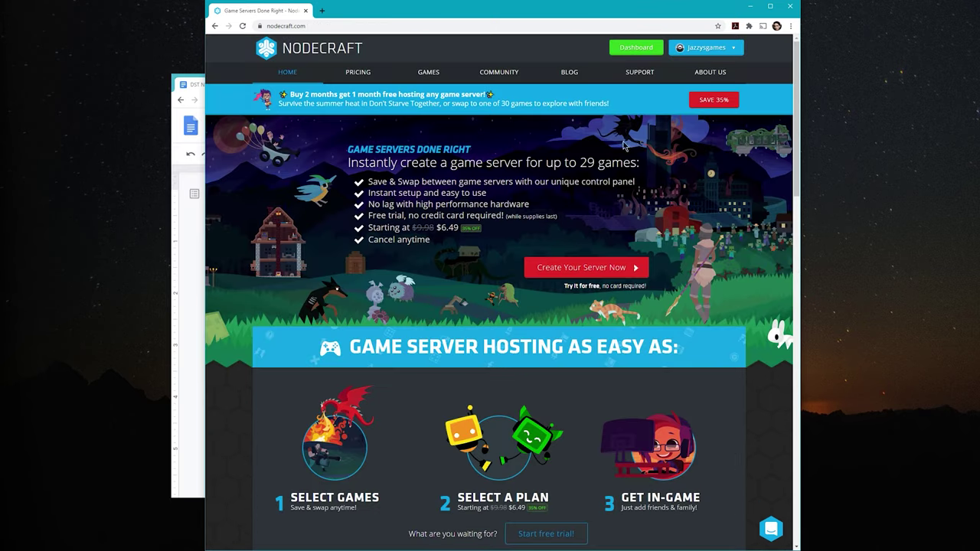
Open the Nodecraft dashboard and look over the archived Don't Starve Together instance cards.
{"action": "left_click", "coordinate": [641, 48]}
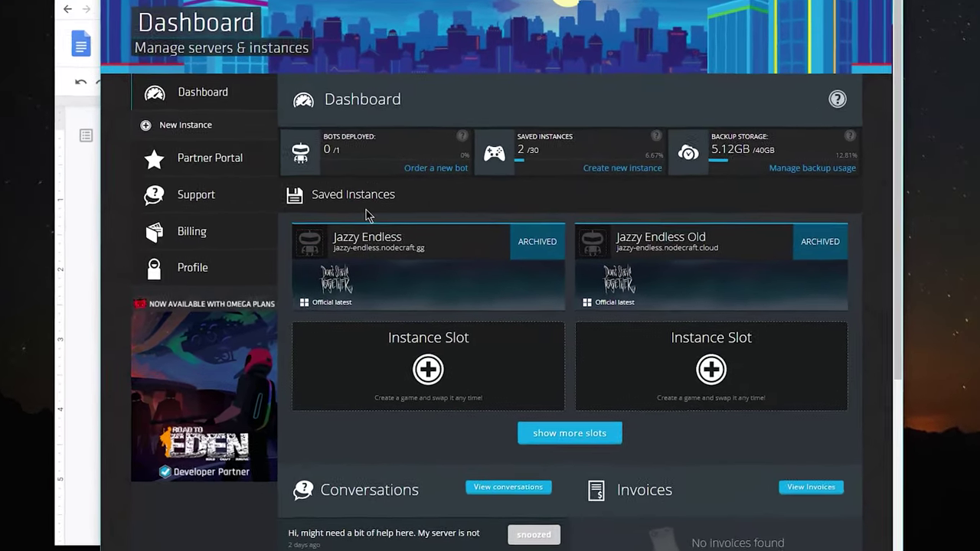
{"action": "mouse_move", "coordinate": [389, 246]}
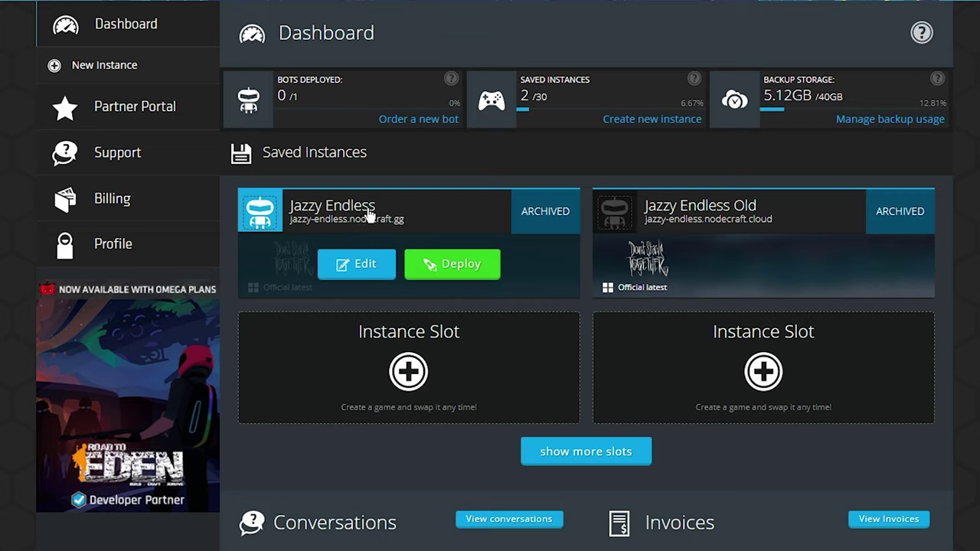
{"action": "mouse_move", "coordinate": [738, 226]}
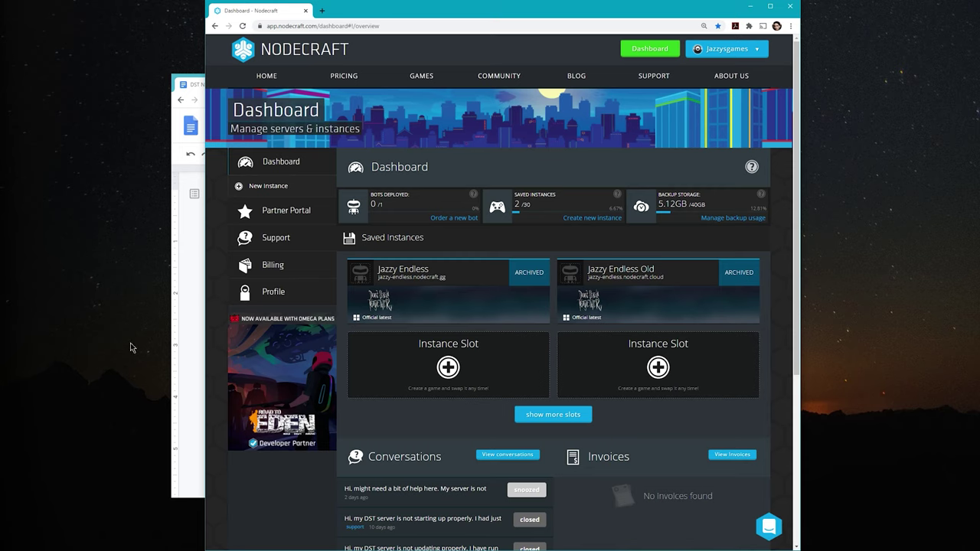
Start a new server instance with Don't Starve Together as the game.
{"action": "left_click", "coordinate": [285, 189]}
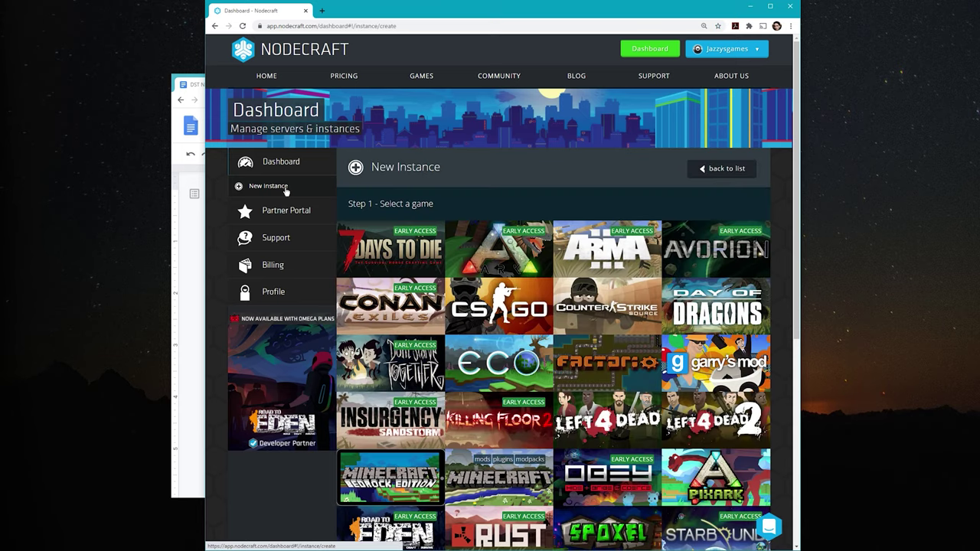
{"action": "left_click", "coordinate": [391, 363]}
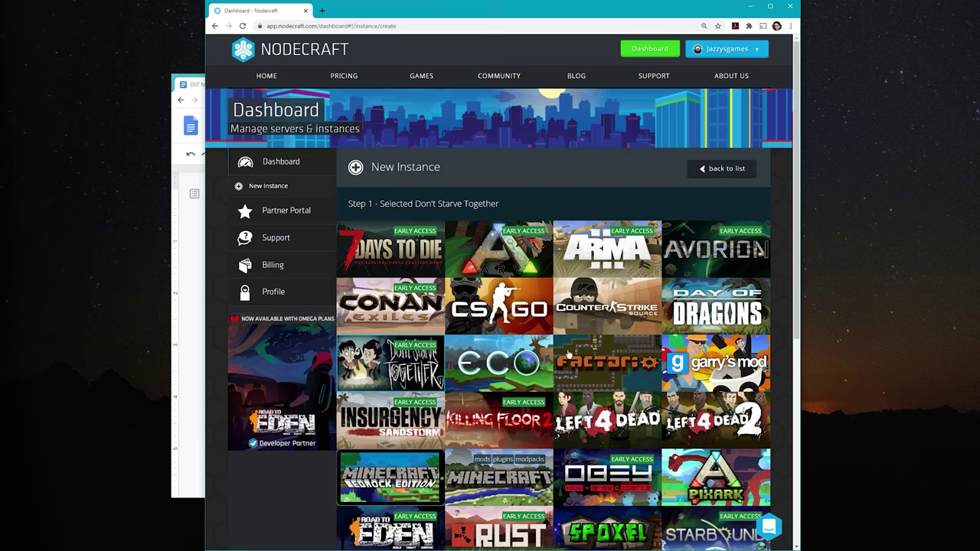
{"action": "scroll", "coordinate": [536, 368], "scroll_direction": "down", "scroll_amount": 3}
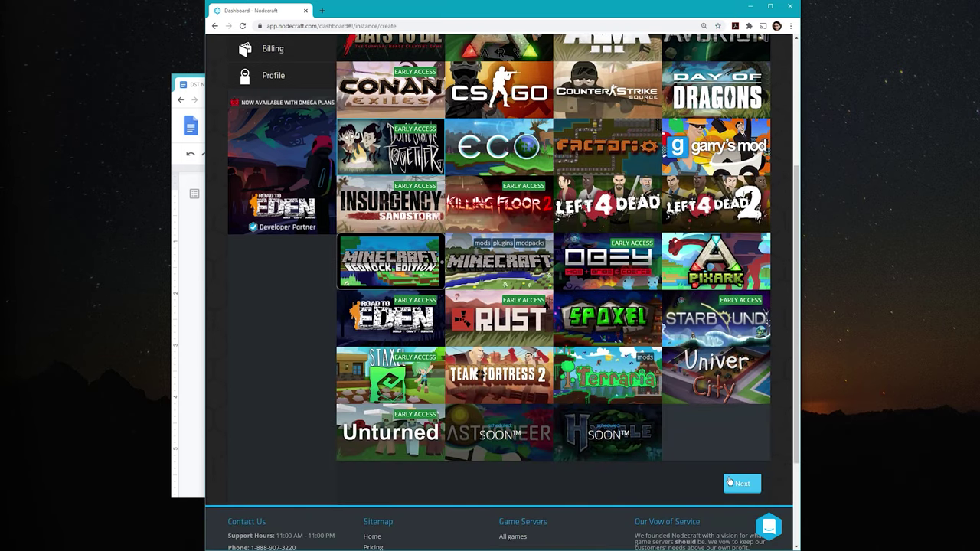
{"action": "left_click", "coordinate": [730, 482]}
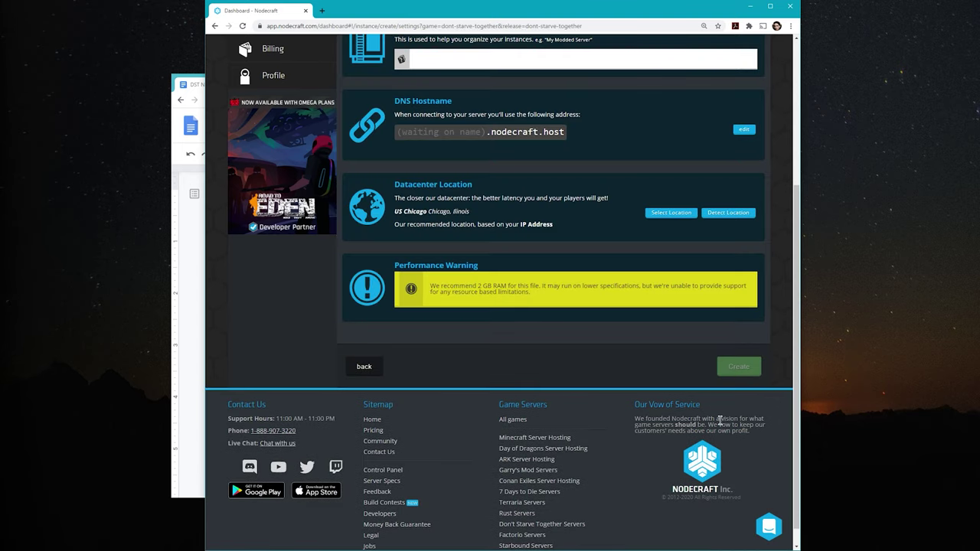
Name the instance 'Jazzy Tutorial', auto-detect the Chicago datacenter, and create it.
{"action": "scroll", "coordinate": [702, 413], "scroll_direction": "up", "scroll_amount": 1}
{"action": "scroll", "coordinate": [702, 413], "scroll_direction": "up", "scroll_amount": 1}
{"action": "left_click", "coordinate": [614, 146]}
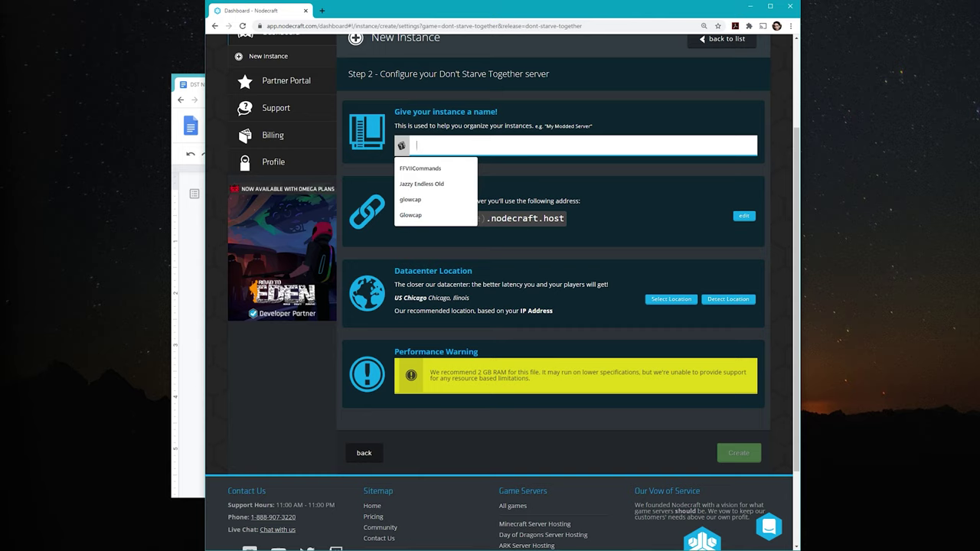
{"action": "type", "text": "Jazzy"}
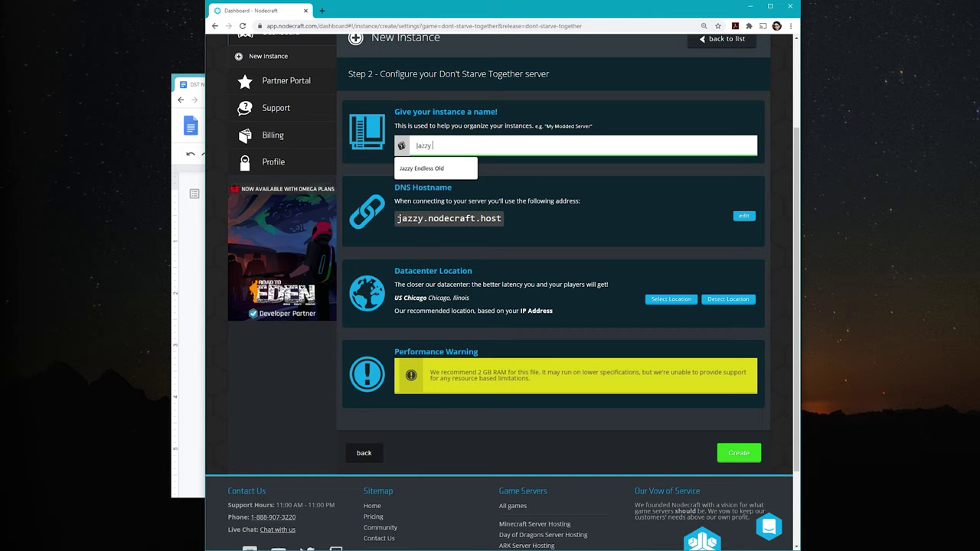
{"action": "type", "text": " Tutorial"}
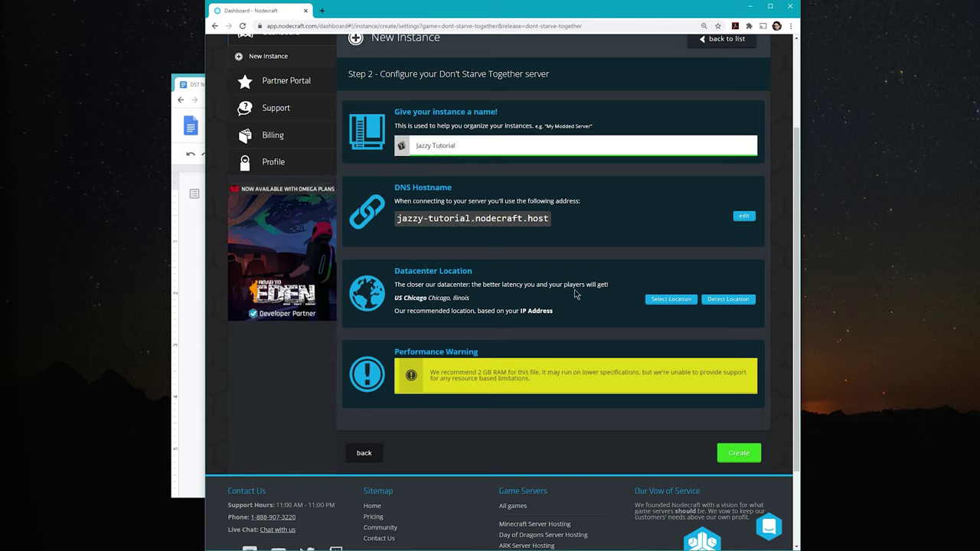
{"action": "left_click", "coordinate": [737, 306]}
{"action": "left_click", "coordinate": [755, 457]}
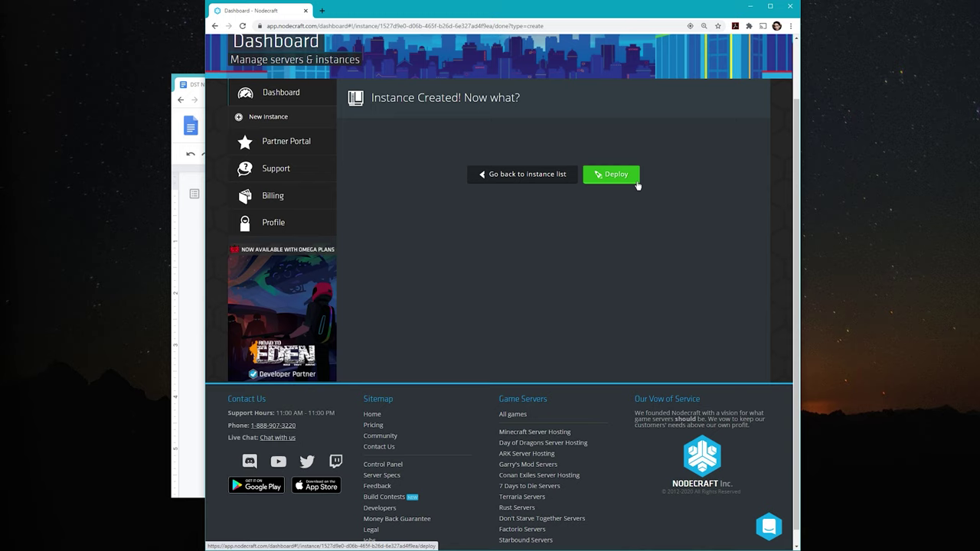
Deploy the Jazzy Tutorial instance so it appears under Deployed Game Server Instances.
{"action": "left_click", "coordinate": [635, 181]}
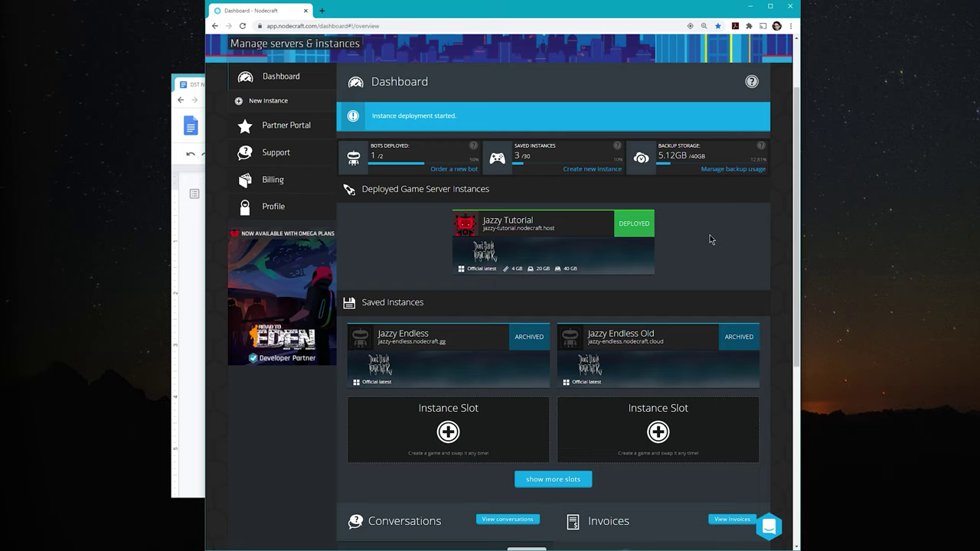
{"action": "mouse_move", "coordinate": [518, 236]}
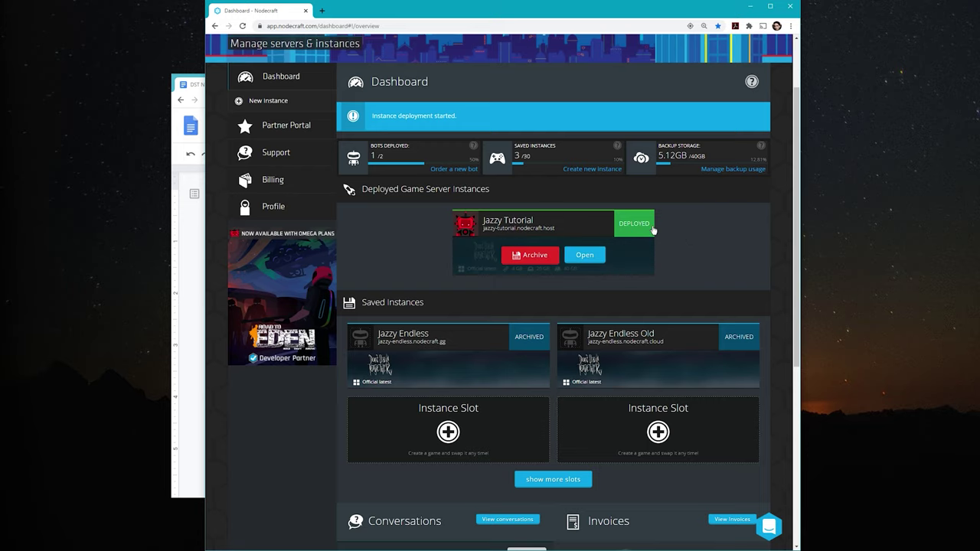
Open the Jazzy Tutorial control panel at its Cluster Token settings page.
{"action": "left_click", "coordinate": [586, 254]}
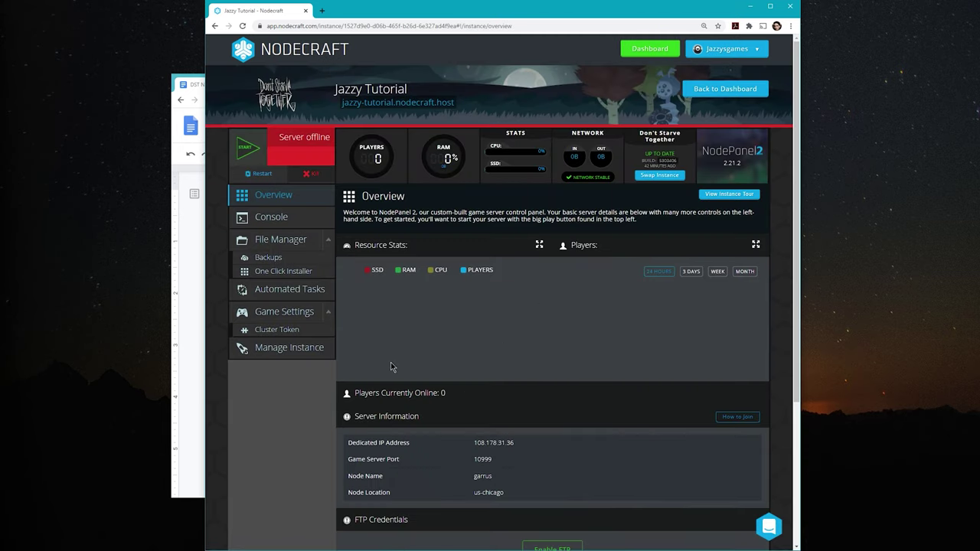
{"action": "left_click", "coordinate": [280, 330]}
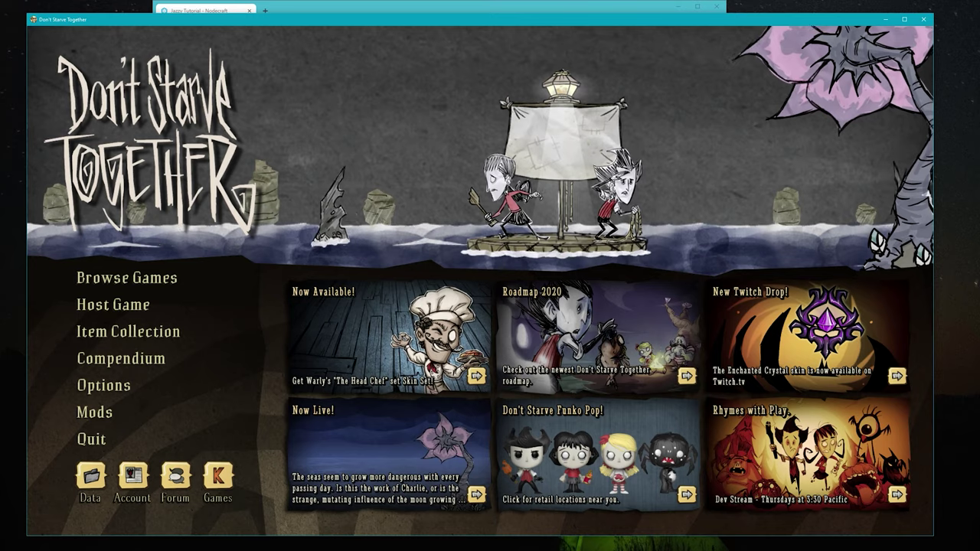
Run TheNet:GenerateClusterToken() in the game console to generate a cluster token.
{"action": "key", "text": "grave"}
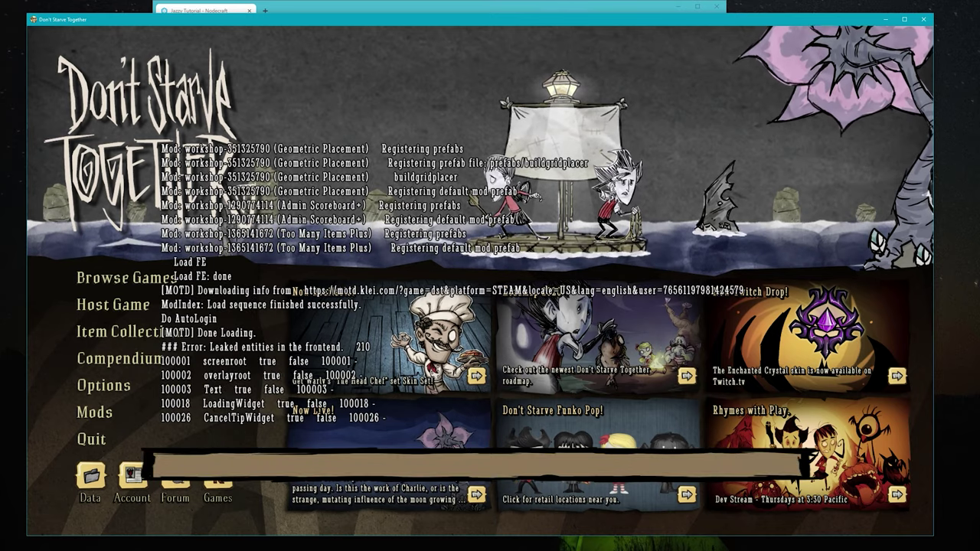
{"action": "type", "text": "Th"}
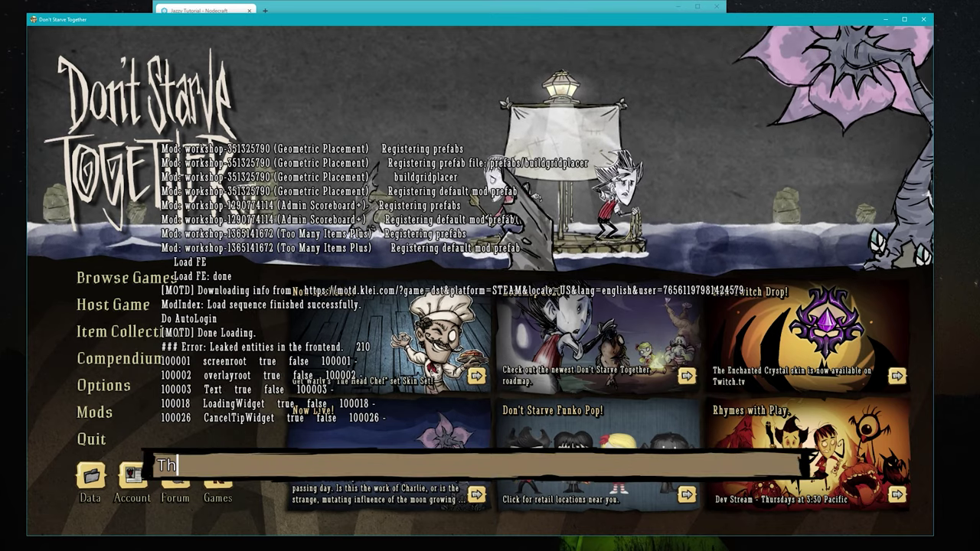
{"action": "type", "text": "eNet:GenerateClusterToken()"}
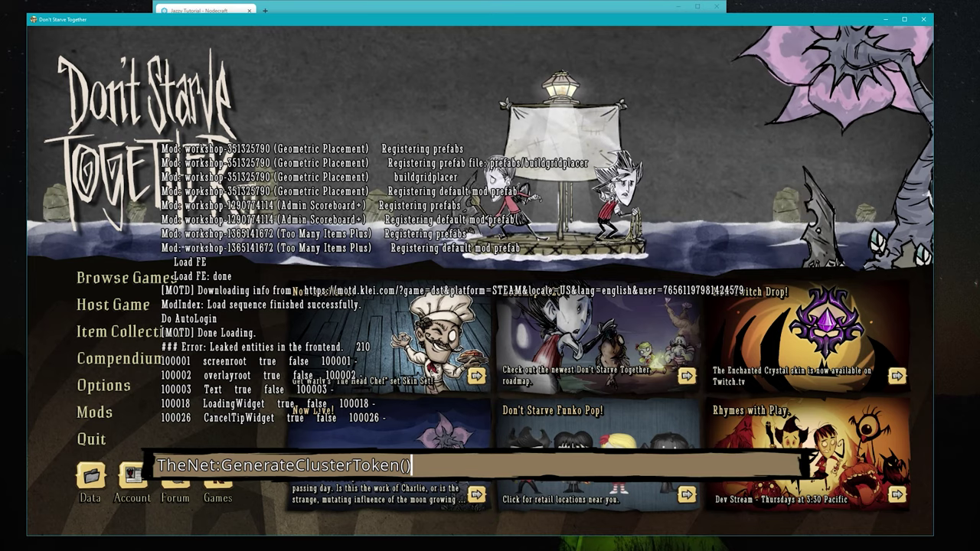
{"action": "key", "text": "Return"}
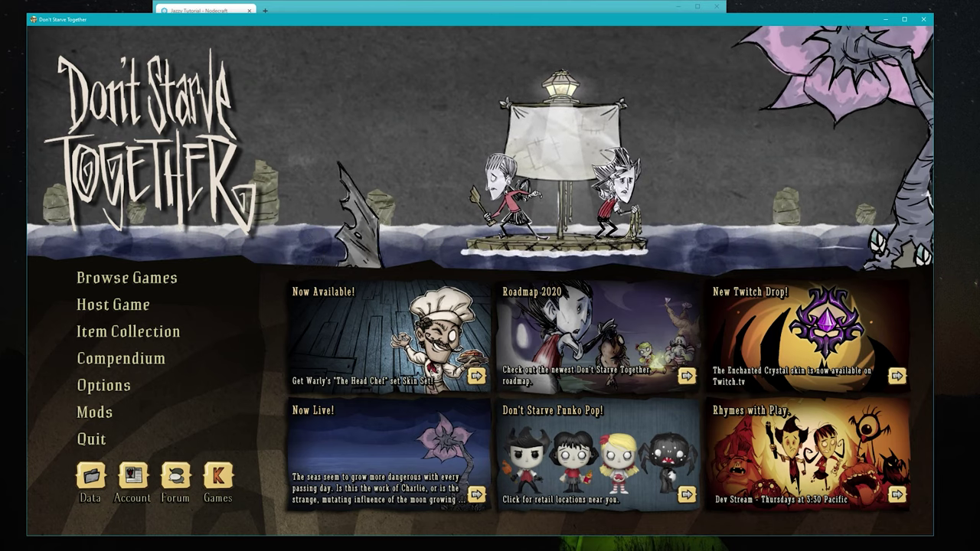
Open the game's DoNotStarveTogether data folder holding cluster_token.txt, then return to the browser.
{"action": "left_click", "coordinate": [91, 476]}
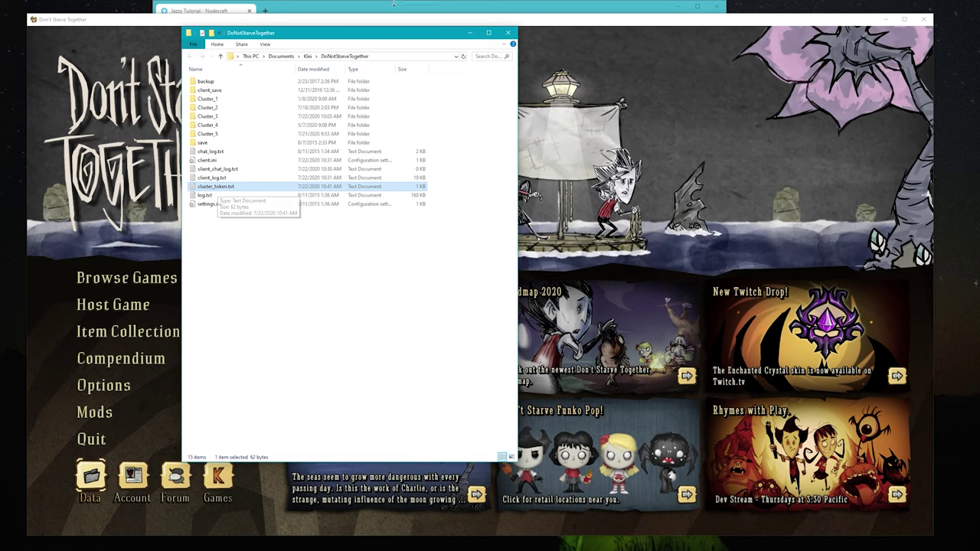
{"action": "left_click", "coordinate": [418, 9]}
Paste the copied token into the Cluster Token field and go to Basic game settings.
{"action": "left_click", "coordinate": [337, 258]}
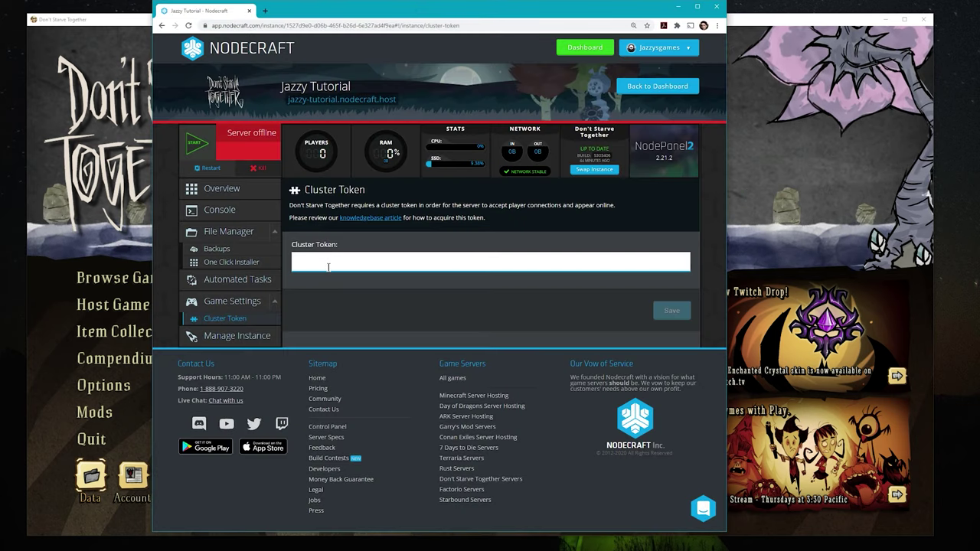
{"action": "key", "text": "ctrl+v"}
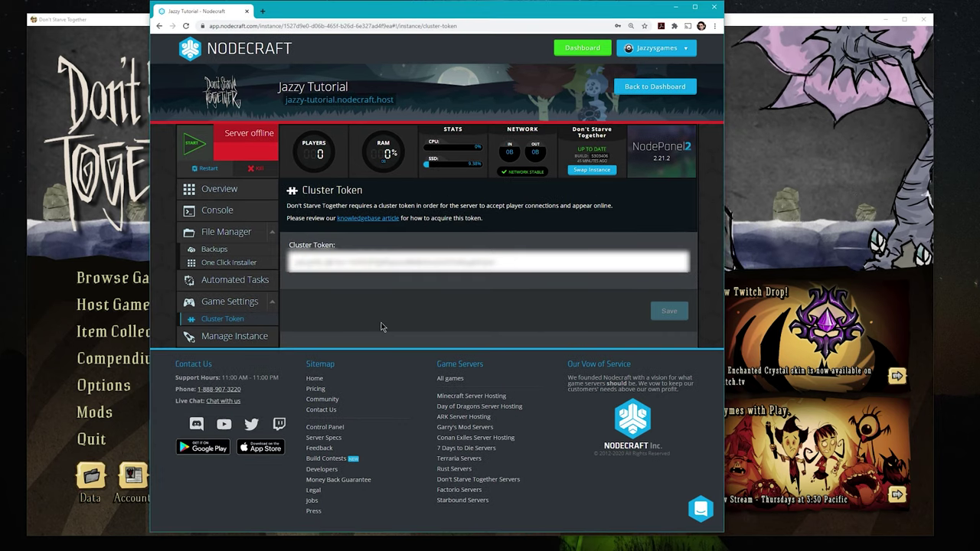
{"action": "left_click", "coordinate": [248, 303]}
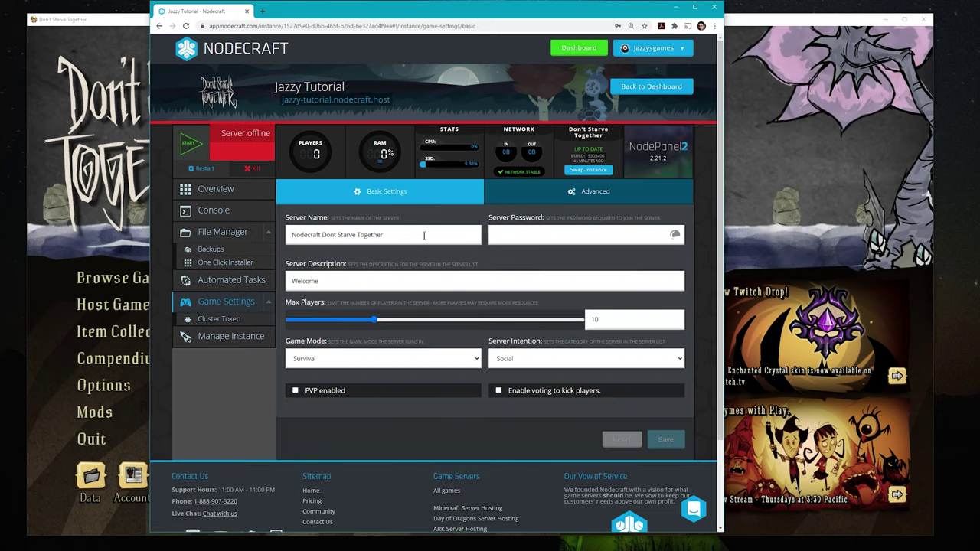
Rename the server to Jazzy's Tutorial World and set a server password, revealing it to verify.
{"action": "triple_click", "coordinate": [421, 234]}
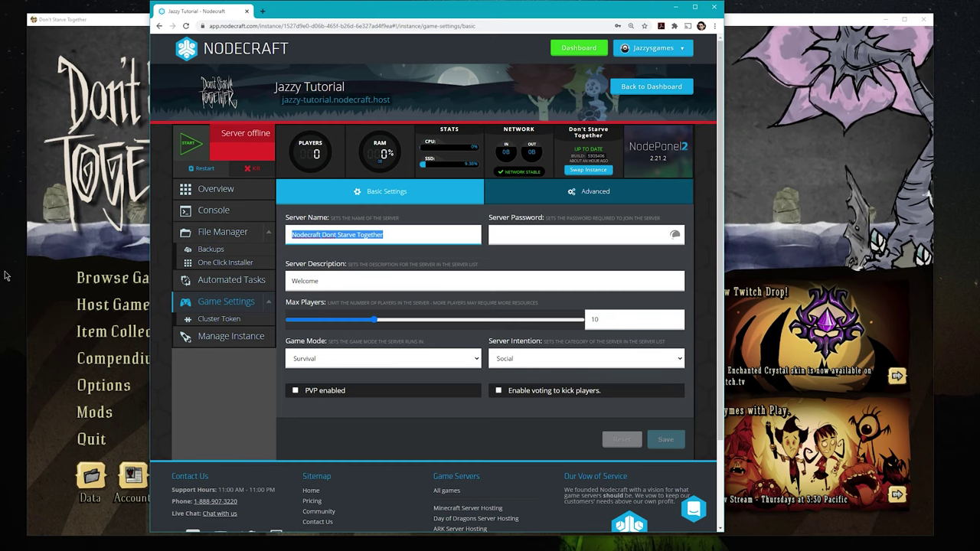
{"action": "type", "text": "Jazzy's Tutorial World"}
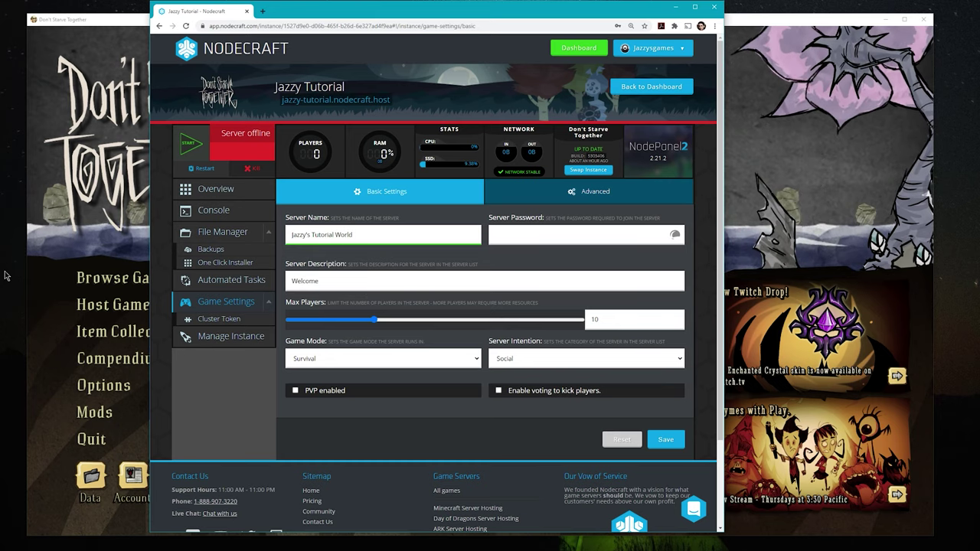
{"action": "key", "text": "Tab"}
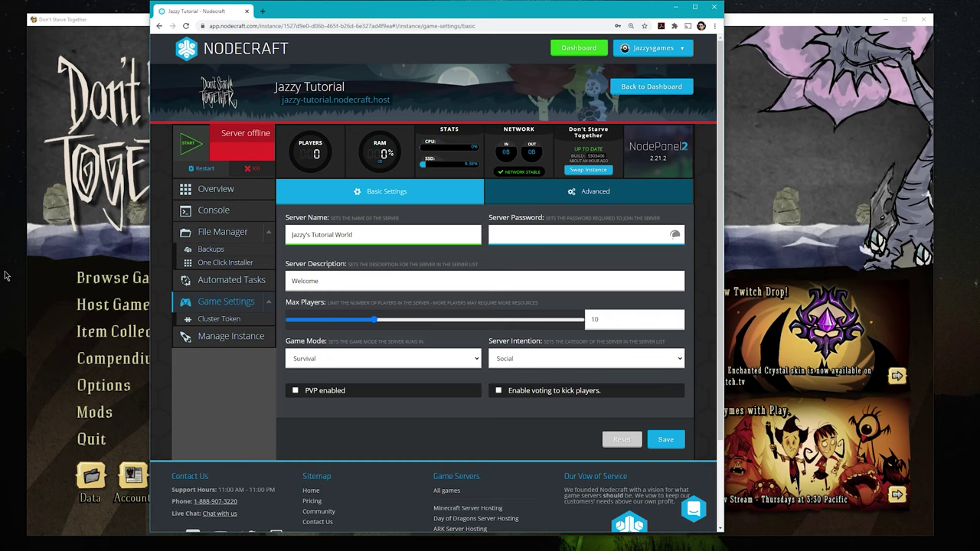
{"action": "type", "text": "1234"}
{"action": "key", "text": "Tab"}
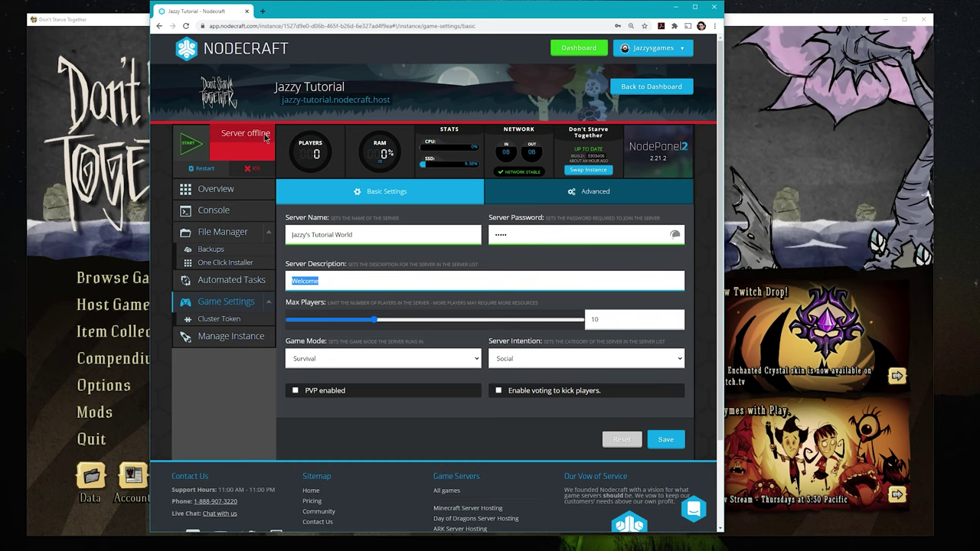
{"action": "left_click", "coordinate": [677, 237]}
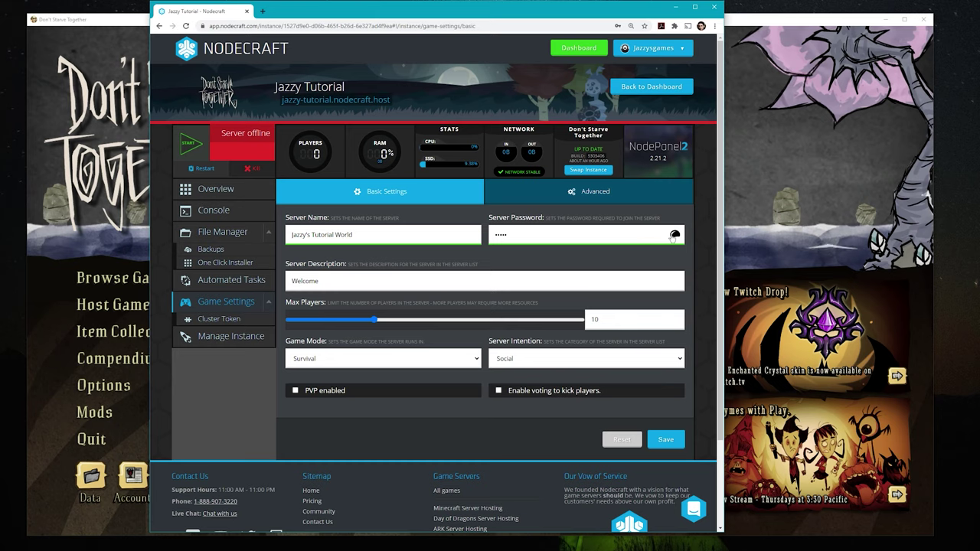
Replace the description with 'Get gud' and nudge Max Players, which stays at 10.
{"action": "triple_click", "coordinate": [598, 280]}
{"action": "type", "text": "Get gud"}
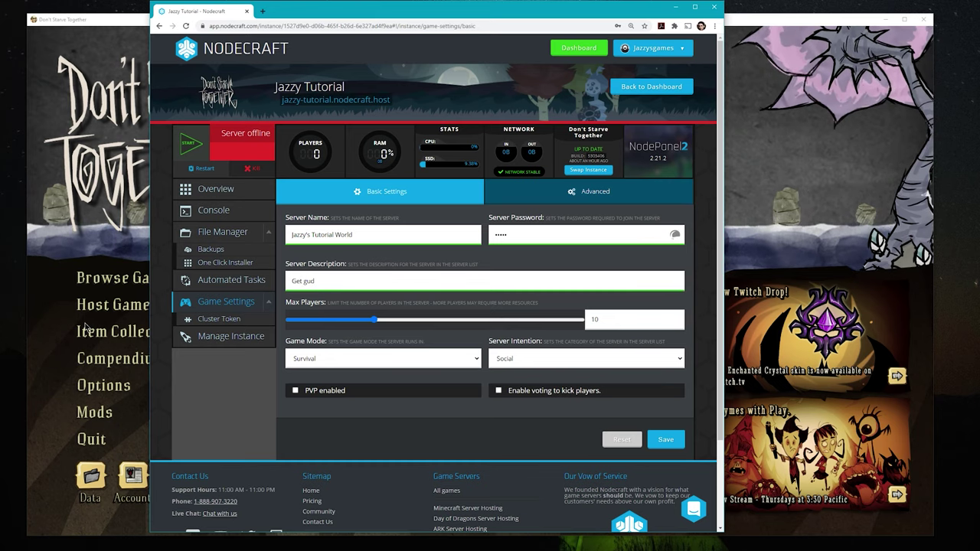
{"action": "mouse_move", "coordinate": [374, 319]}
{"action": "left_mouse_down"}
{"action": "mouse_move", "coordinate": [543, 309]}
{"action": "mouse_move", "coordinate": [372, 320]}
{"action": "mouse_move", "coordinate": [397, 323]}
{"action": "mouse_move", "coordinate": [376, 329]}
{"action": "mouse_move", "coordinate": [391, 323]}
{"action": "mouse_move", "coordinate": [377, 322]}
{"action": "left_mouse_up"}
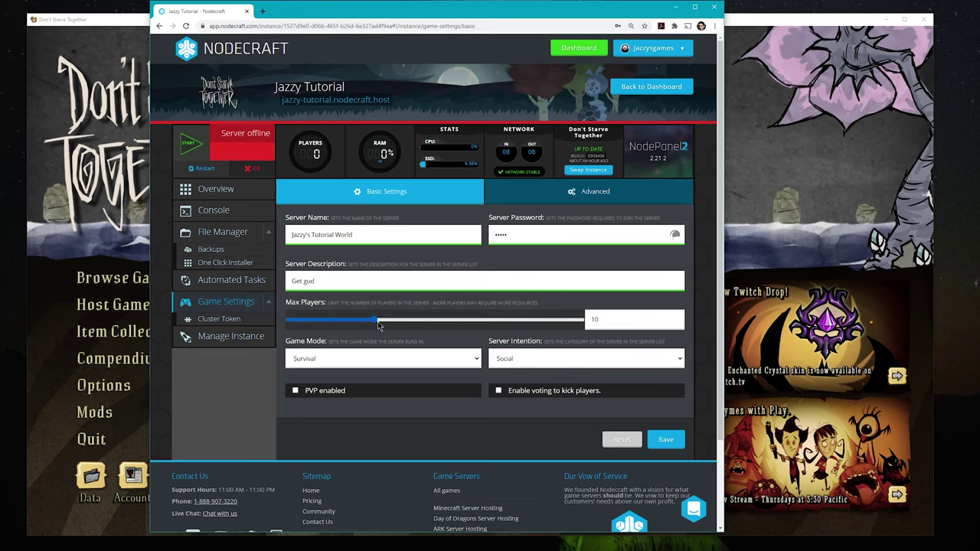